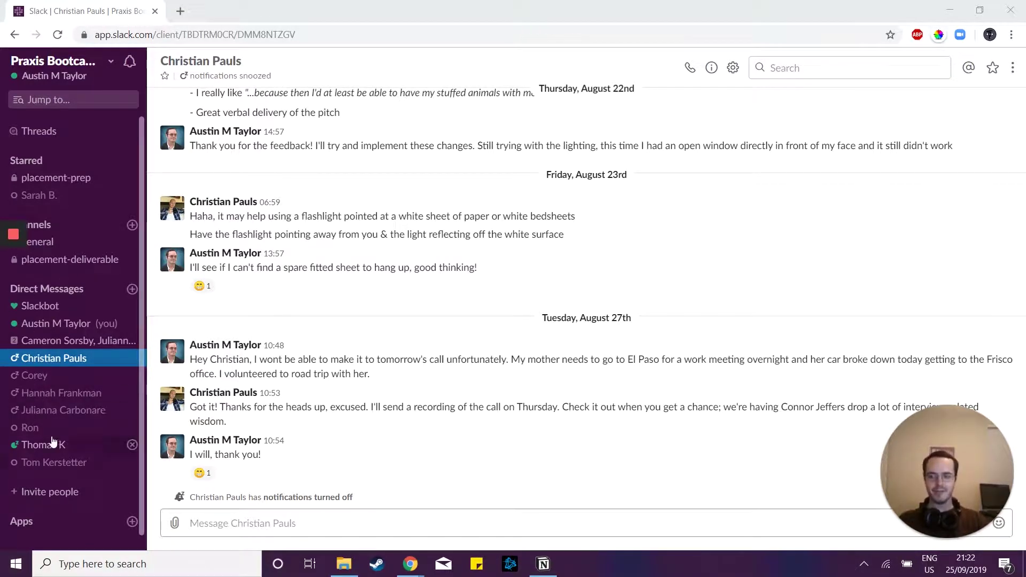
- Check the list of starred items, close it, and star the open direct-message conversation
mouse_move(23, 314)
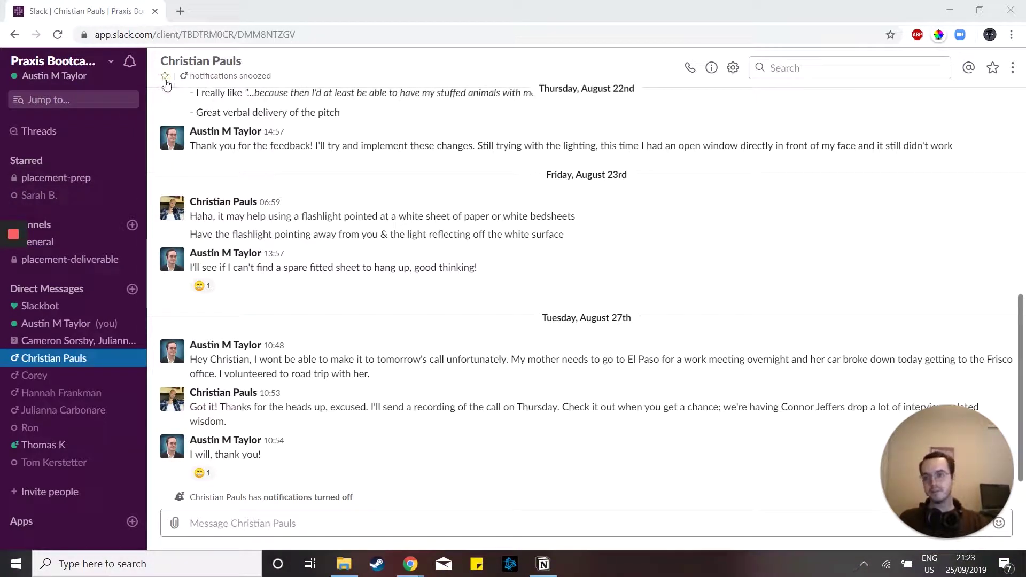
left_click(992, 68)
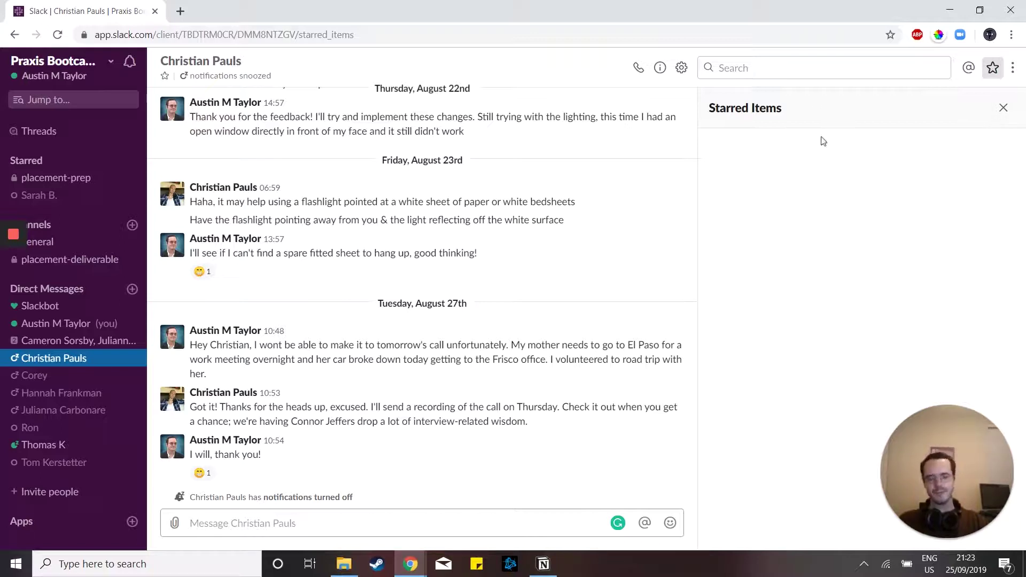
left_click(1003, 107)
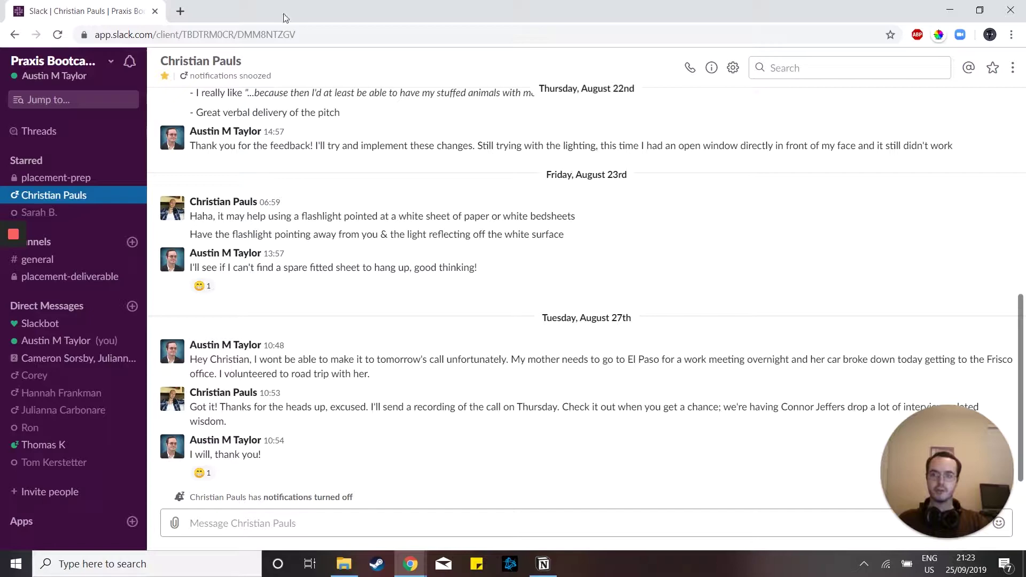
- Look through the starred conversations and the placement-deliverable channel, ending in the placement-prep channel
left_click(69, 212)
left_click(77, 178)
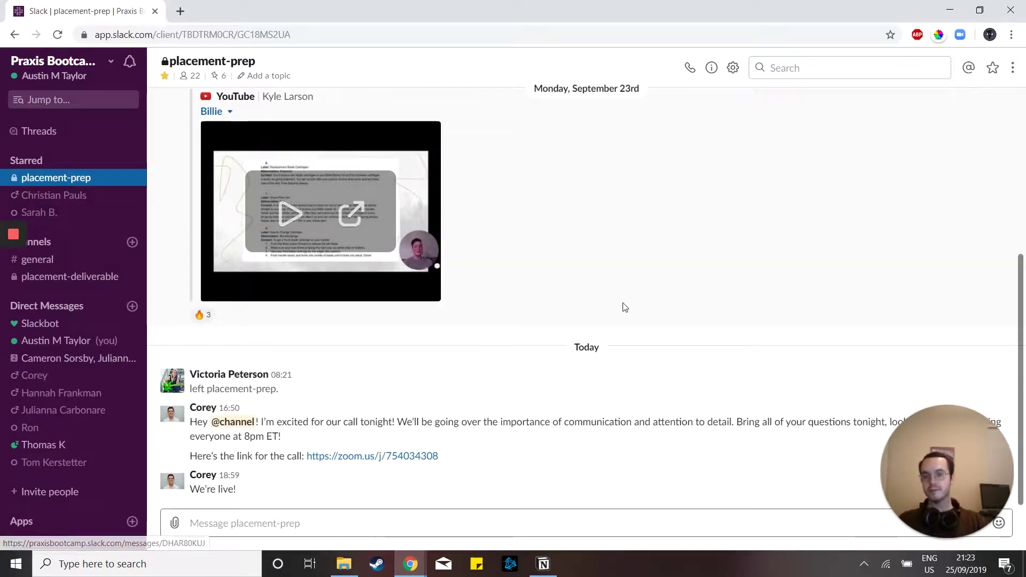
left_click(84, 197)
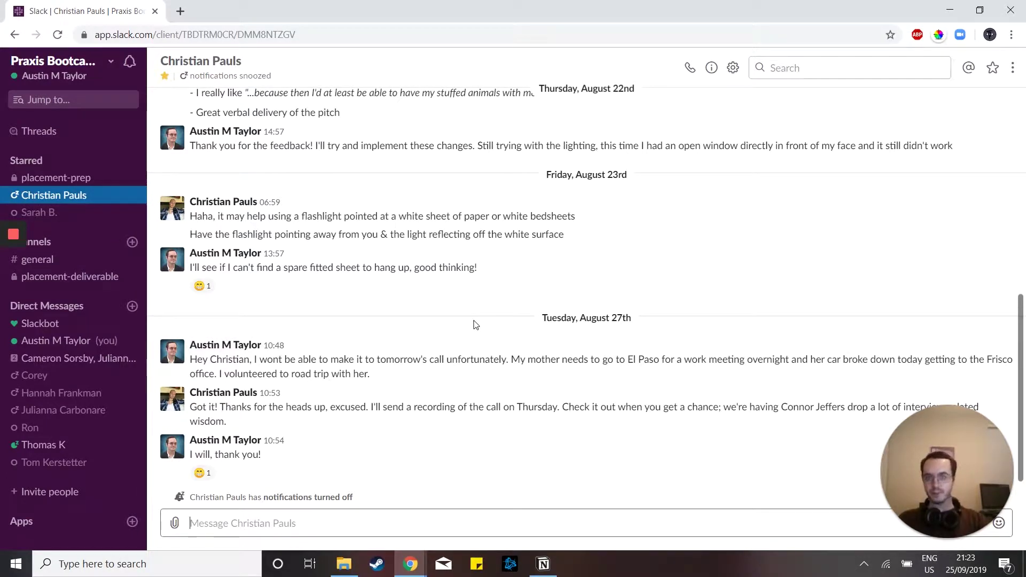
left_click(69, 276)
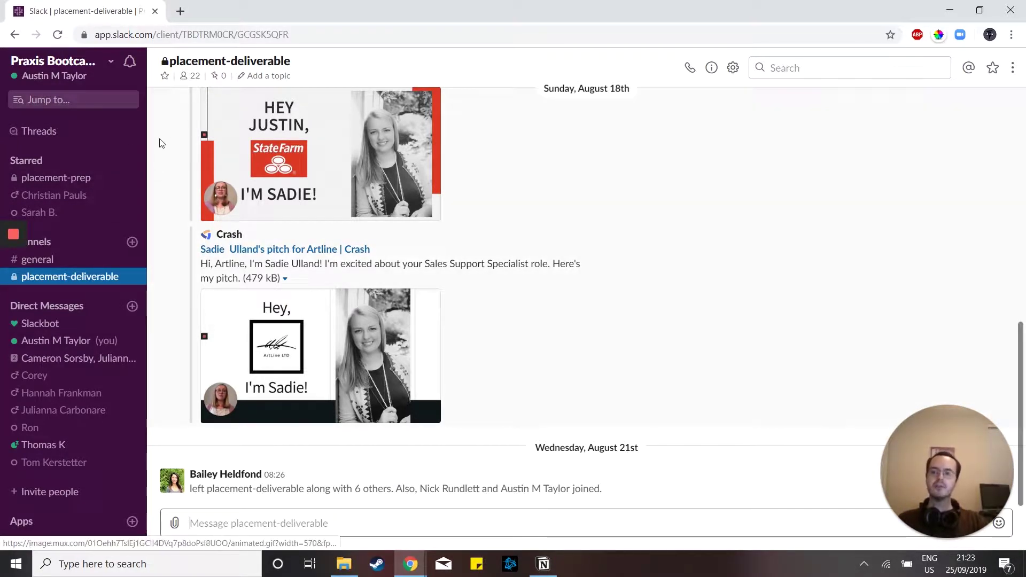
left_click(80, 178)
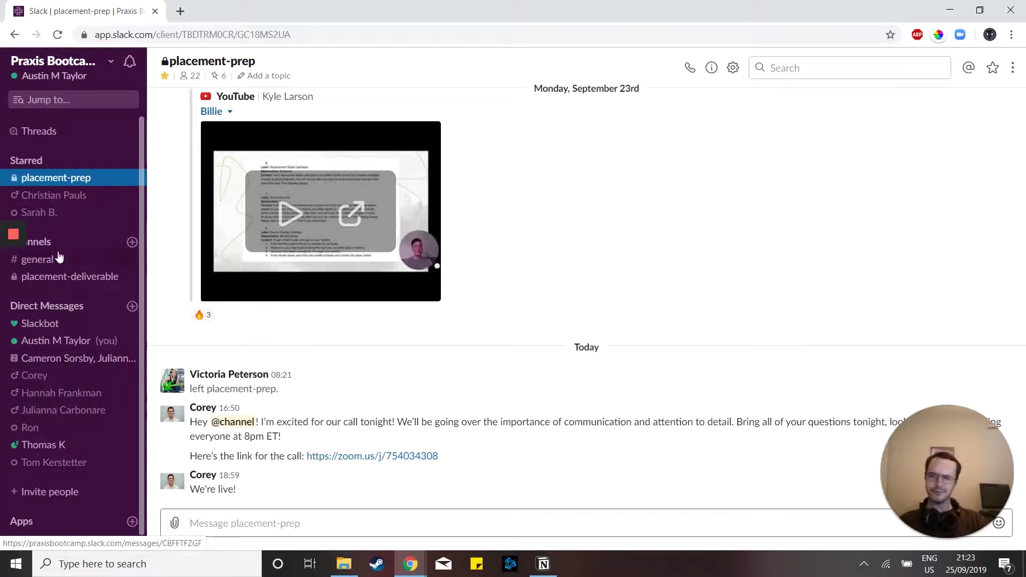
- Try limiting the sidebar to unreads and starred conversations in the preferences, restore it to Everything, and close the preferences
left_click(110, 75)
left_click(62, 184)
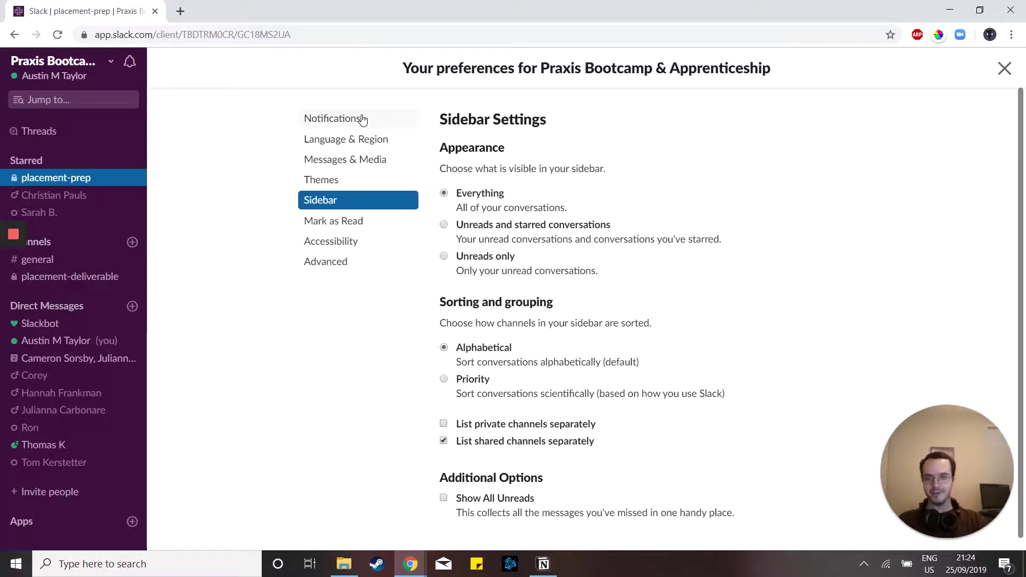
left_click(508, 229)
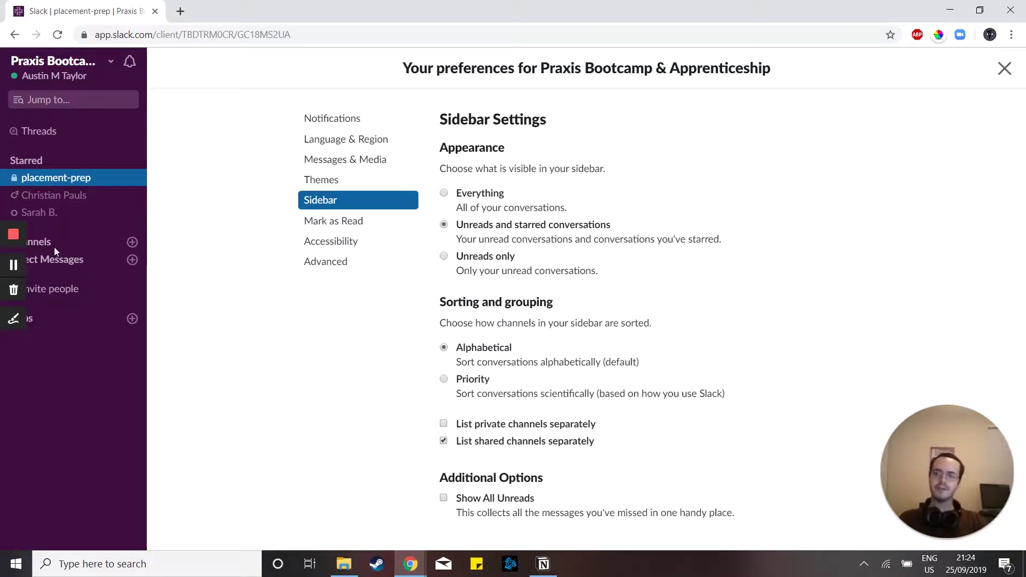
left_click(474, 200)
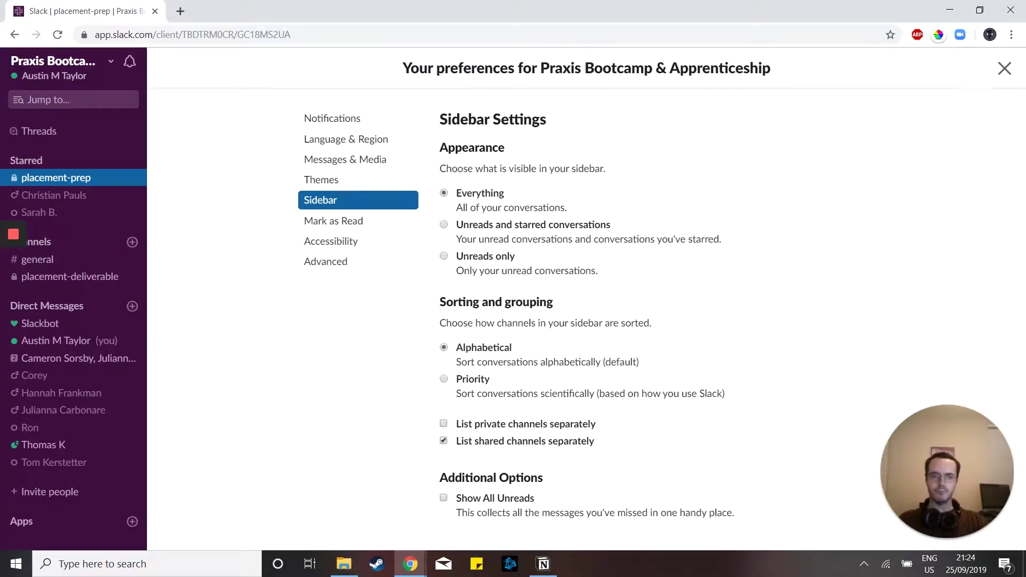
left_click(1004, 68)
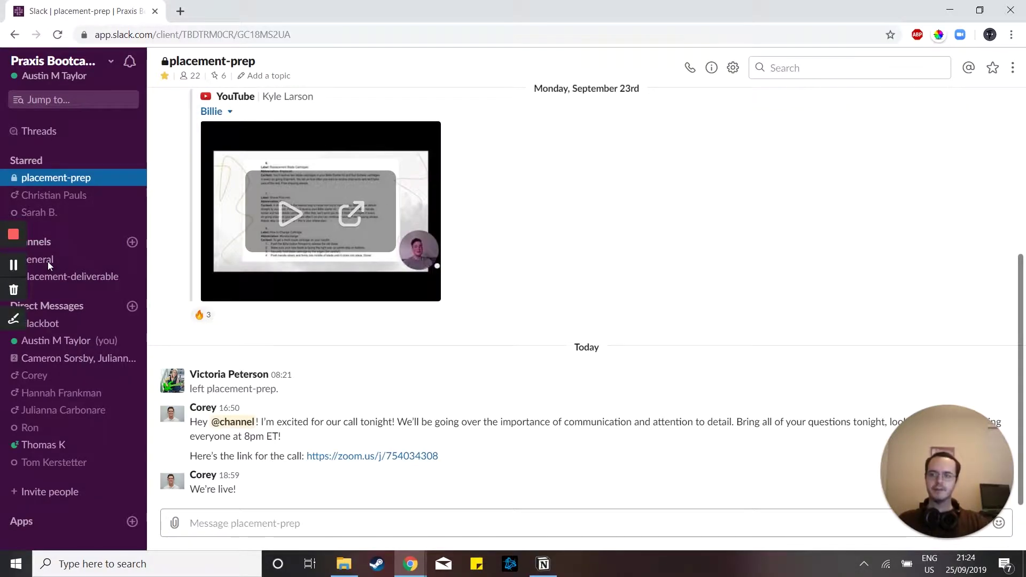
- Examine the older messages in the general channel, including their emoji reactions, link previews and embedded media
left_click(77, 263)
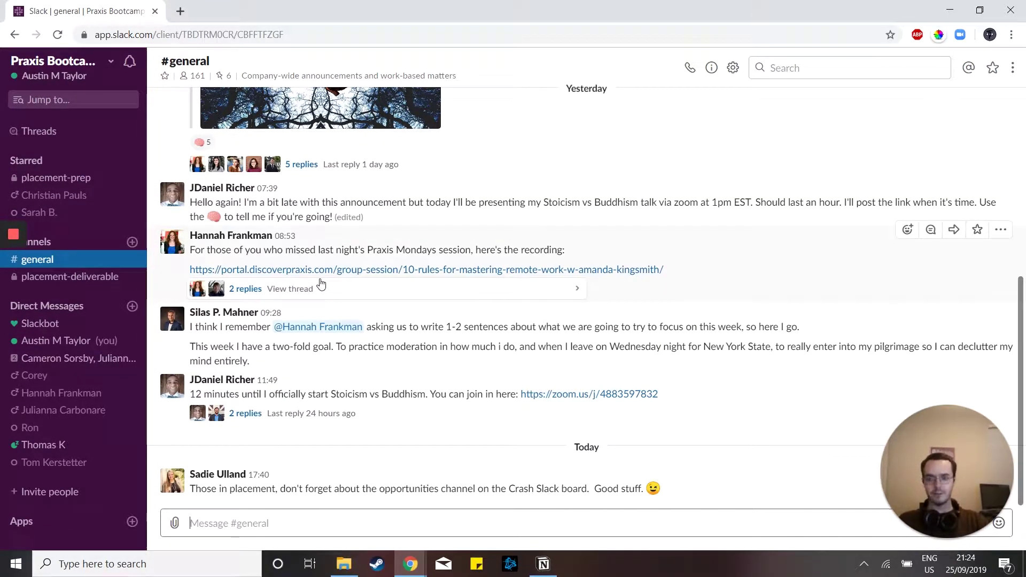
scroll(521, 257, "up", 7)
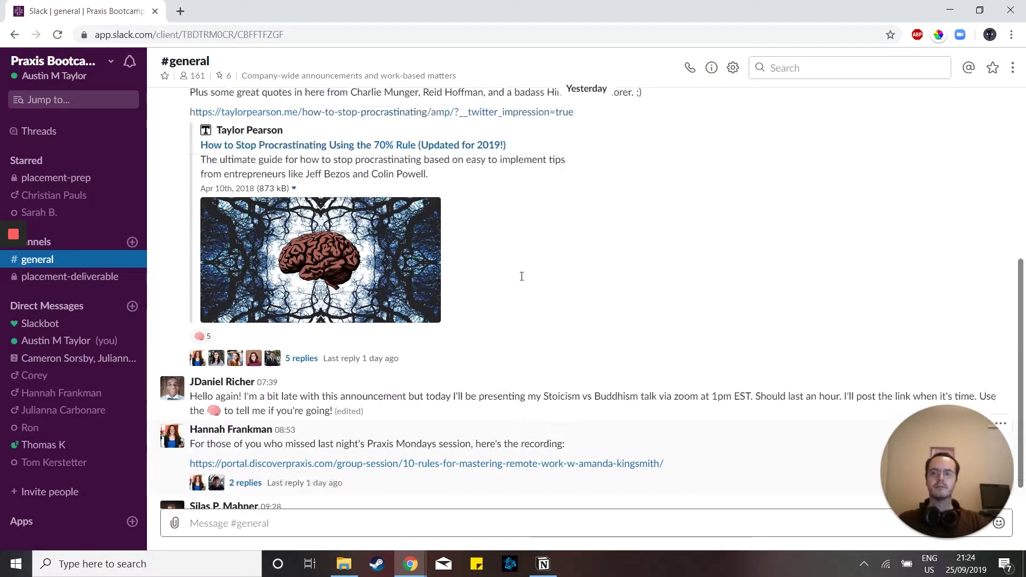
scroll(653, 240, "up", 8)
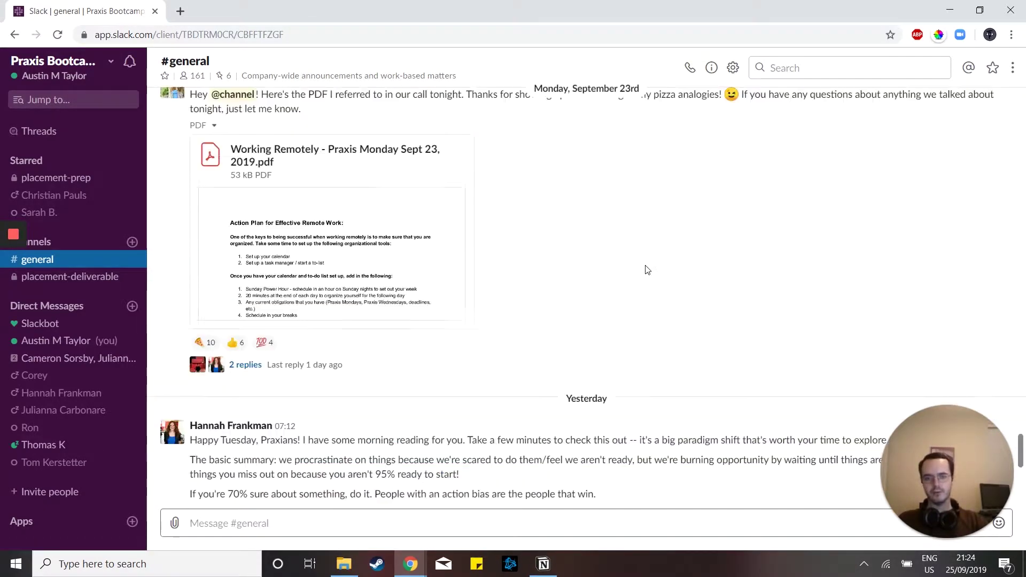
scroll(531, 351, "up", 4)
scroll(492, 311, "down", 3)
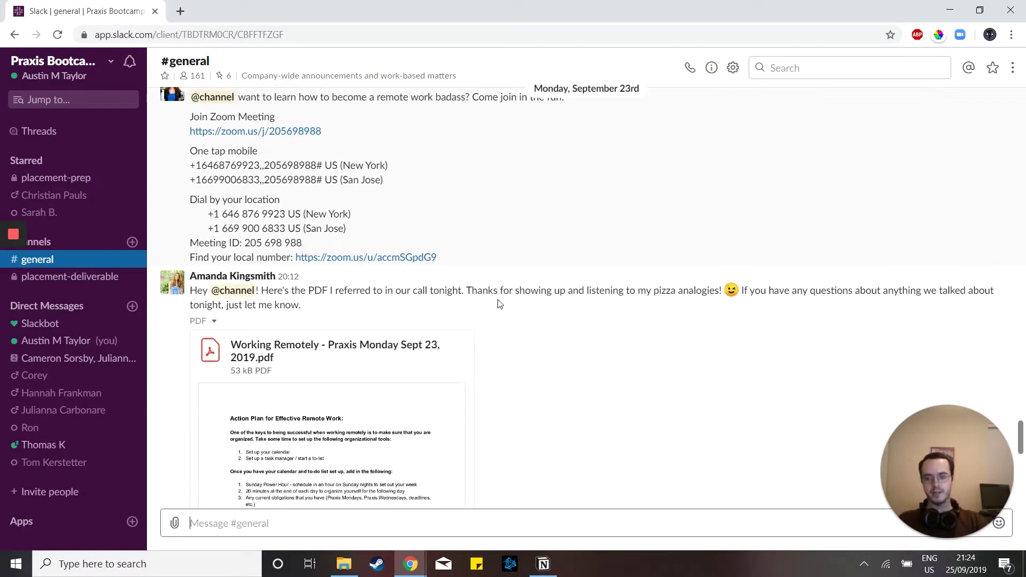
scroll(497, 337, "up", 10)
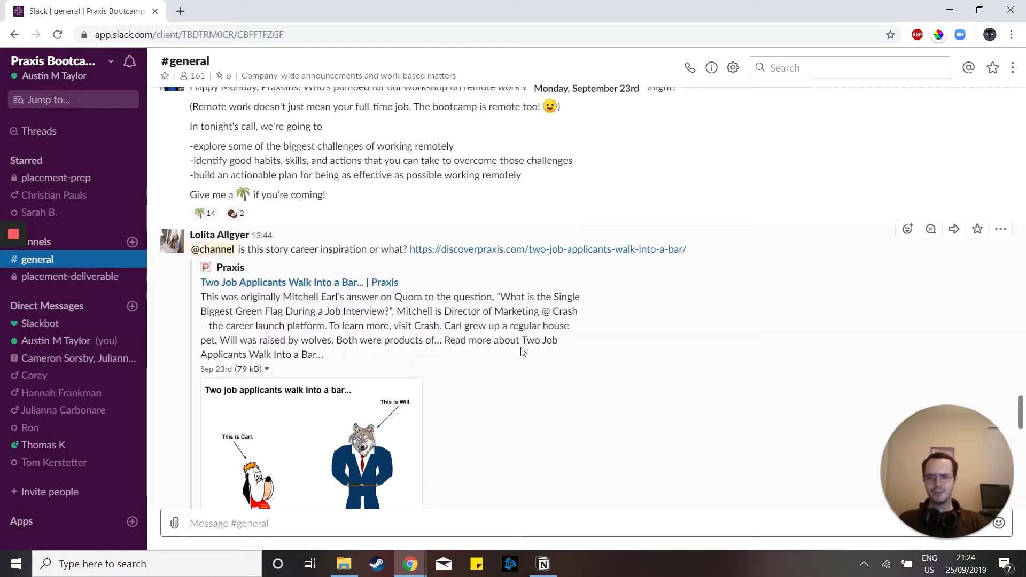
scroll(527, 348, "up", 10)
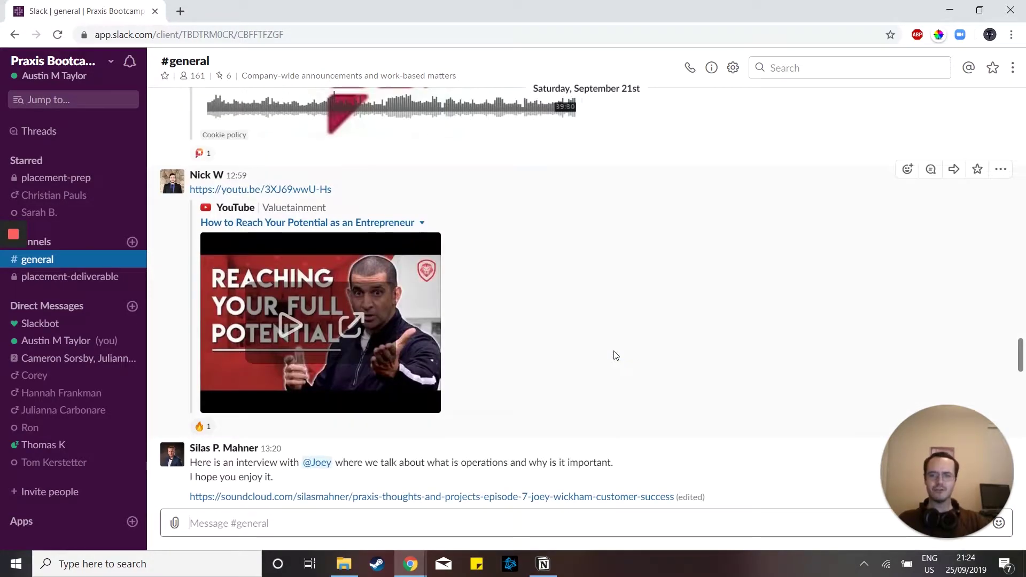
scroll(610, 293, "up", 5)
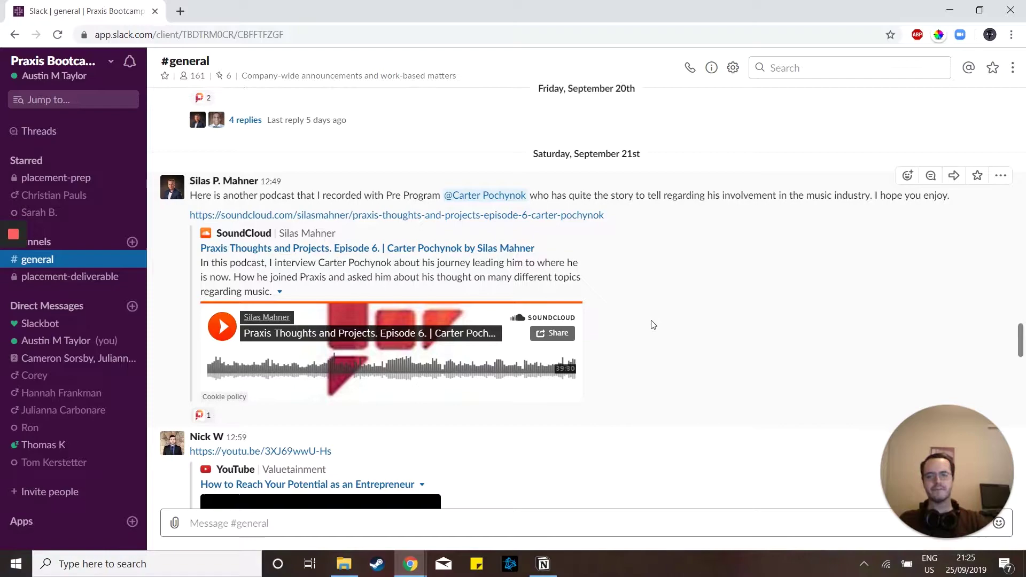
scroll(654, 324, "up", 5)
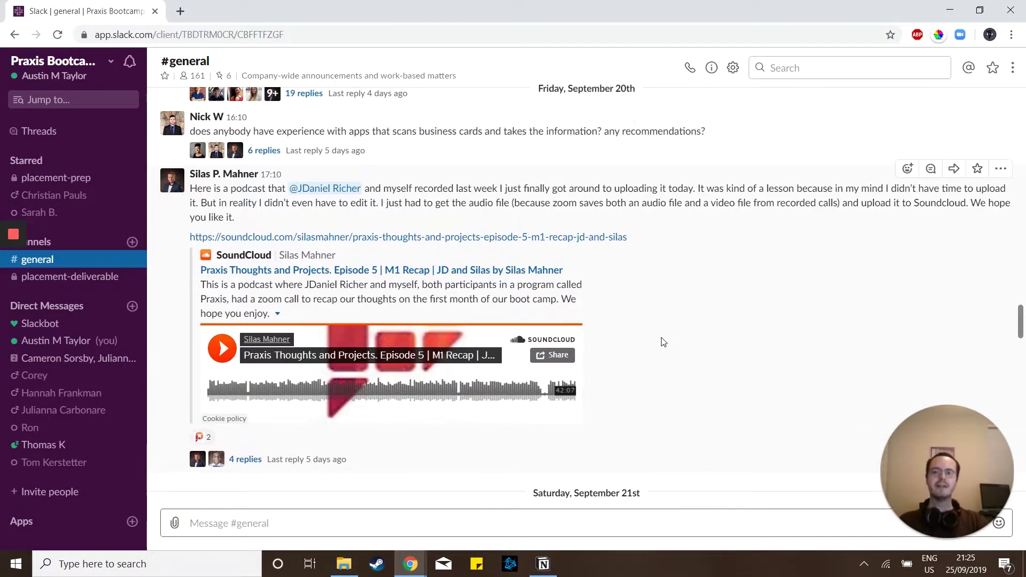
scroll(674, 333, "up", 2)
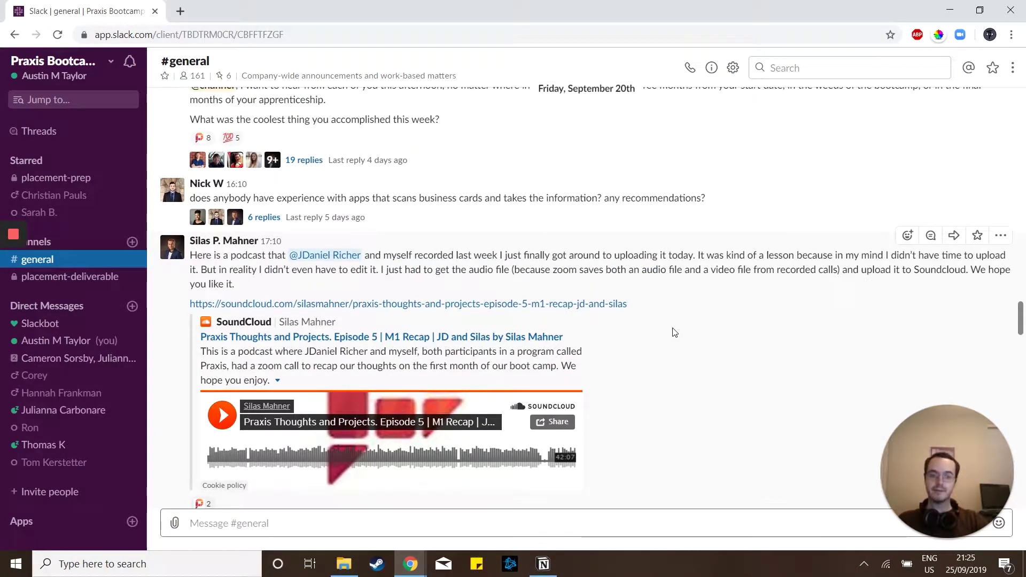
scroll(609, 310, "up", 6)
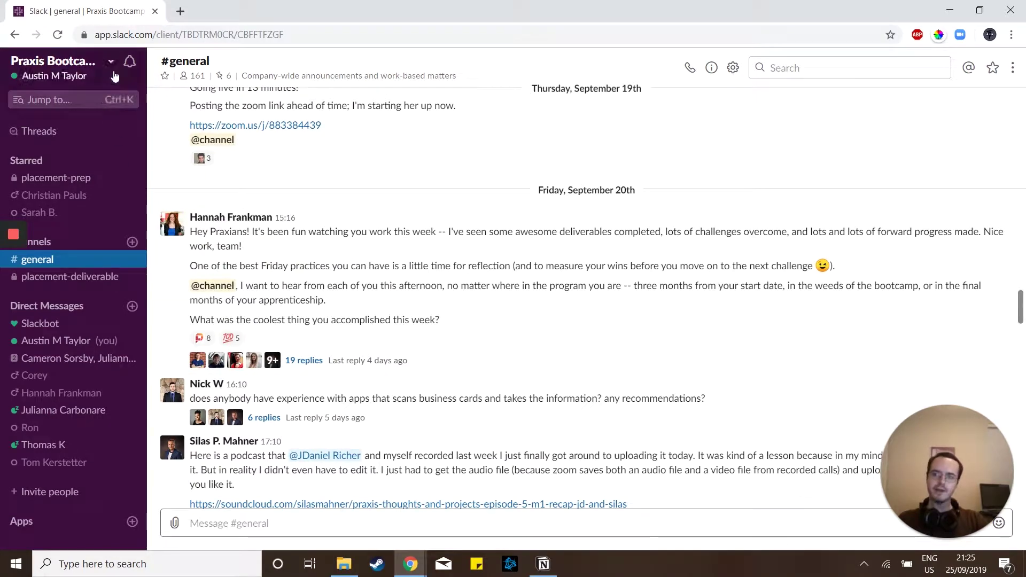
scroll(338, 157, "down", 10)
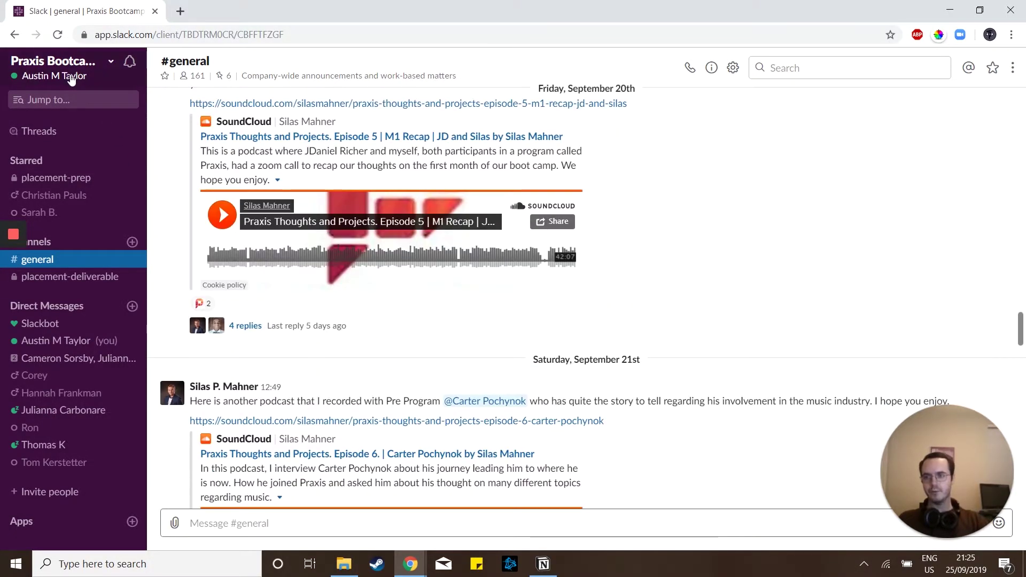
- Set emoji to display as plain text in the Messages & Media preferences
left_click(95, 81)
left_click(61, 175)
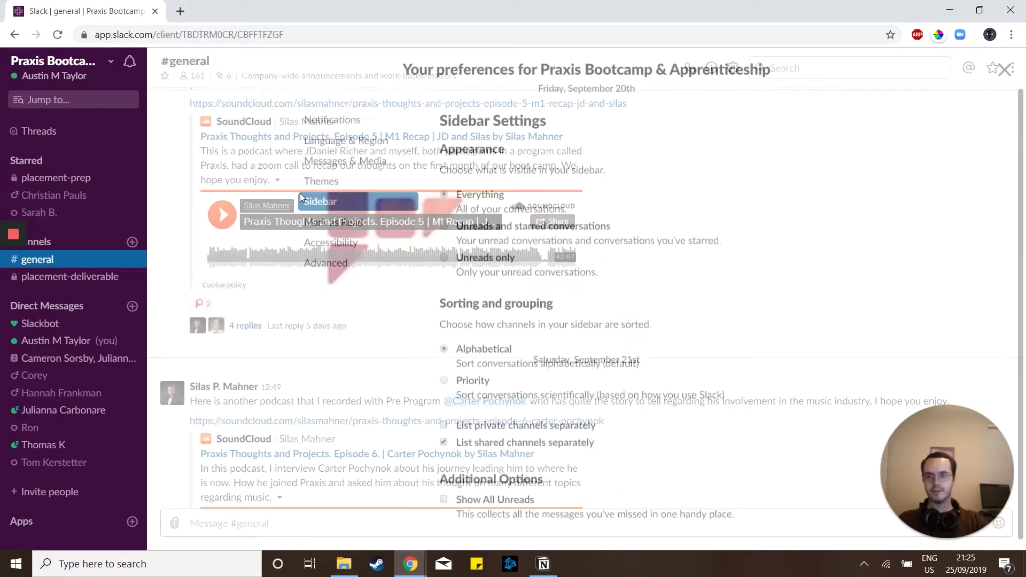
left_click(315, 160)
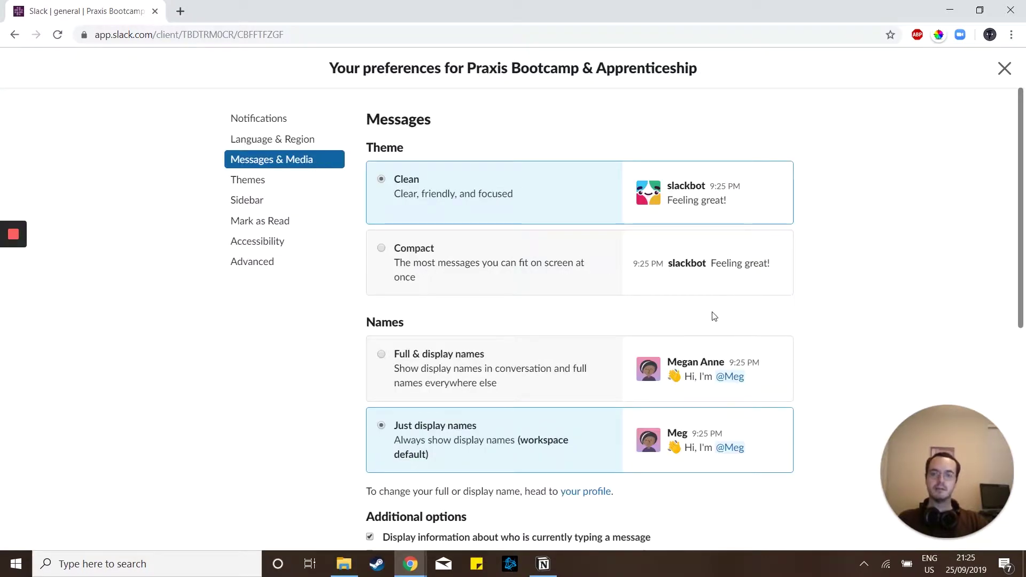
scroll(714, 316, "down", 6)
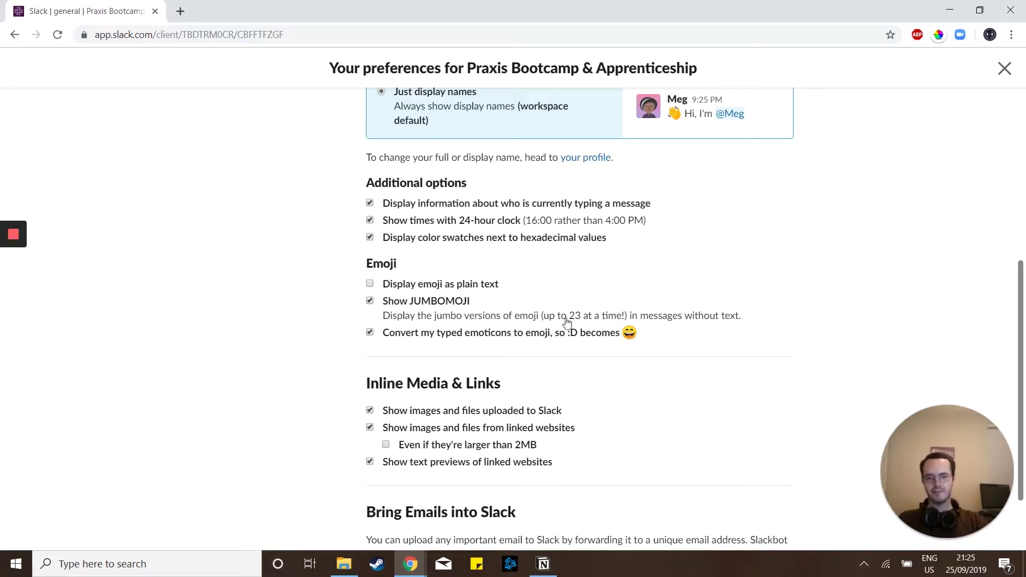
left_click(424, 288)
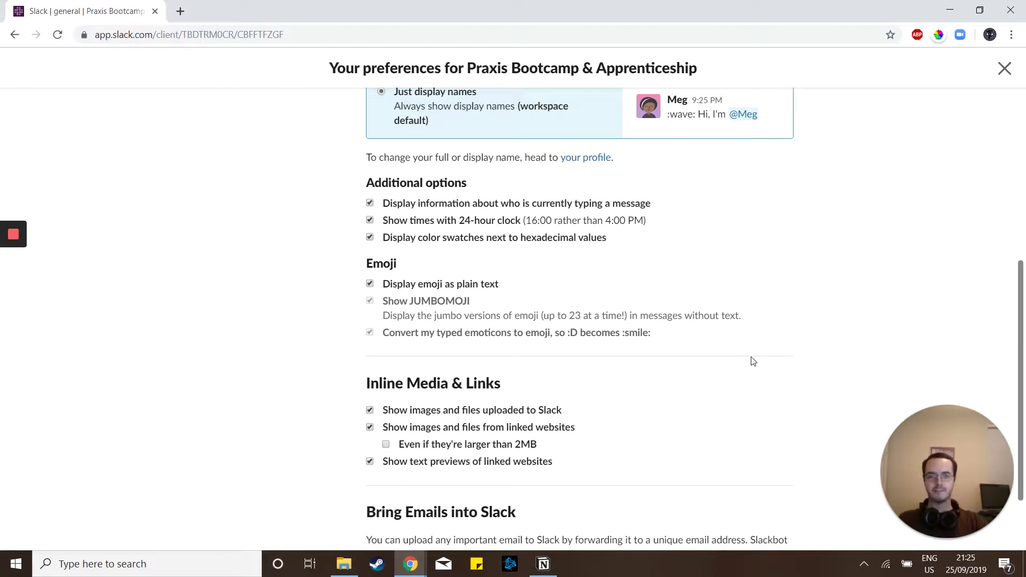
scroll(695, 194, "up", 1)
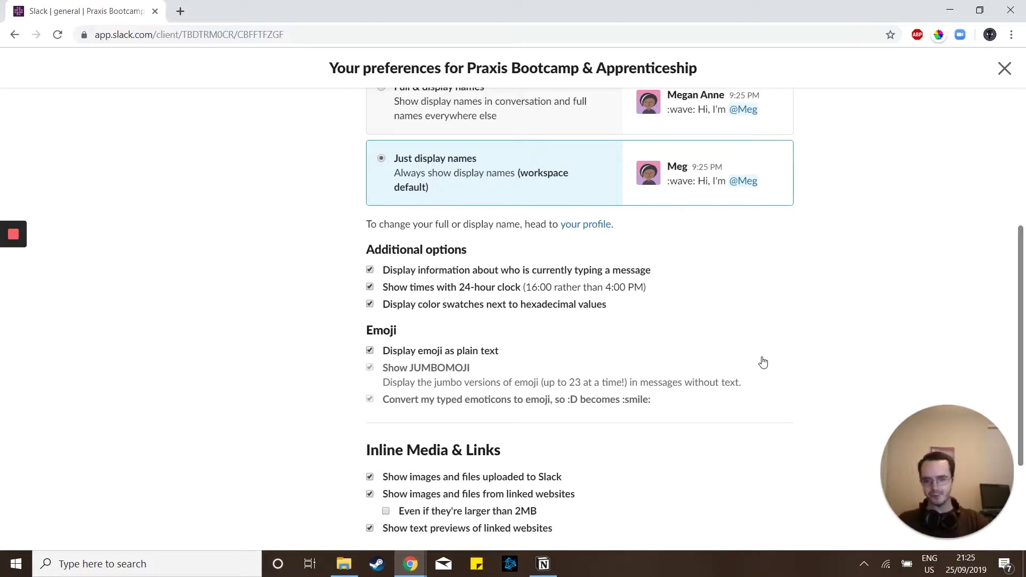
- Turn off inline images and files from uploads and linked websites, plus linked websites' text previews, and close the preferences
scroll(763, 363, "down", 3)
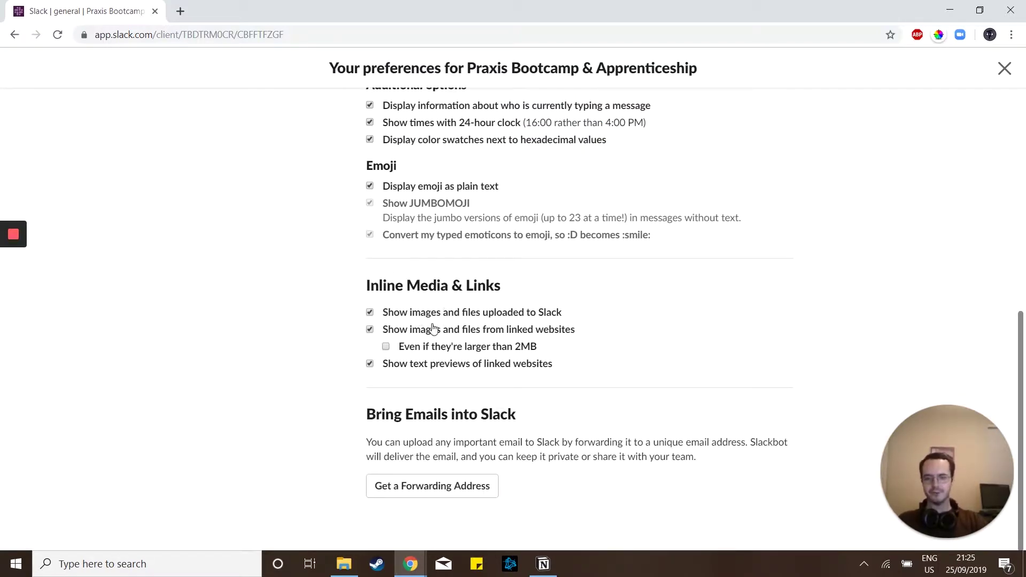
left_click(479, 314)
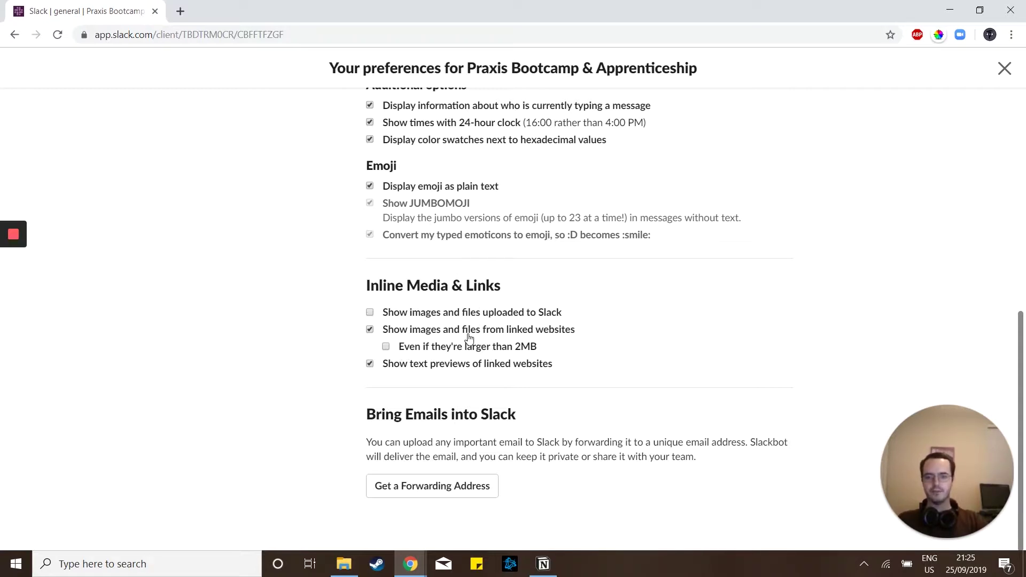
left_click(457, 330)
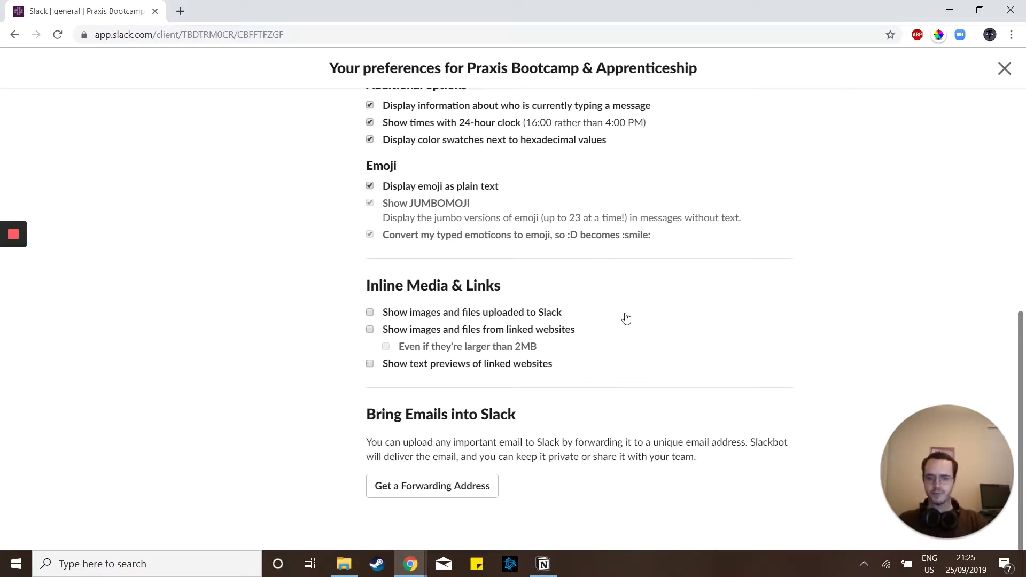
left_click(1005, 68)
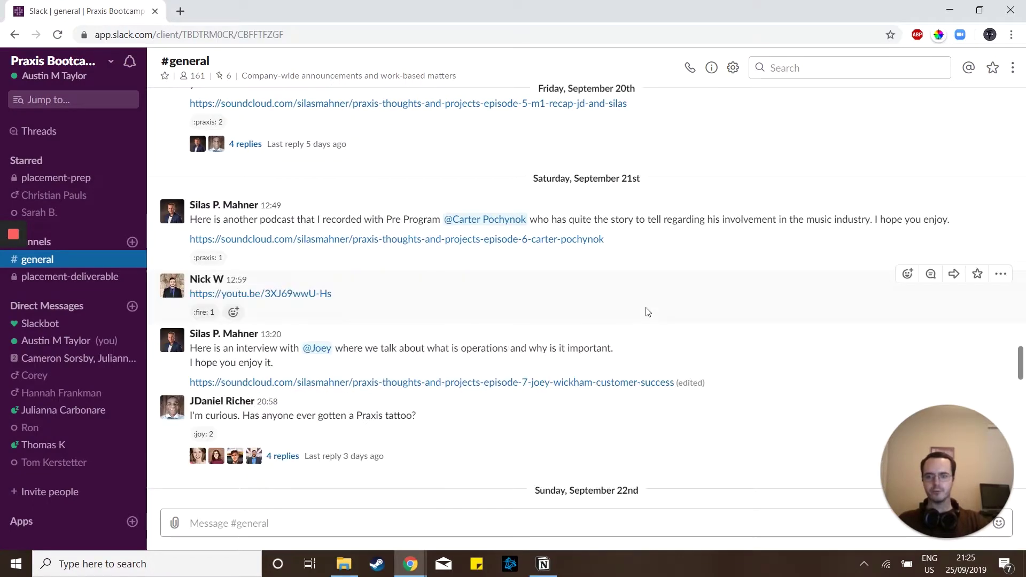
- Review how the general channel's messages from September 18th to 23rd look with plain-text emoji and no inline media
scroll(647, 312, "down", 4)
scroll(534, 278, "up", 4)
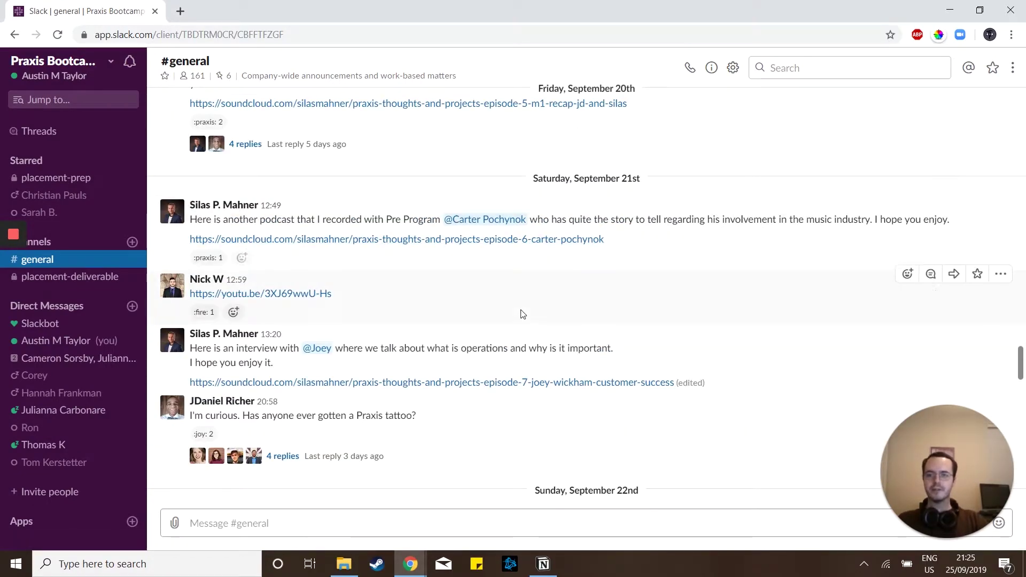
scroll(529, 331, "up", 15)
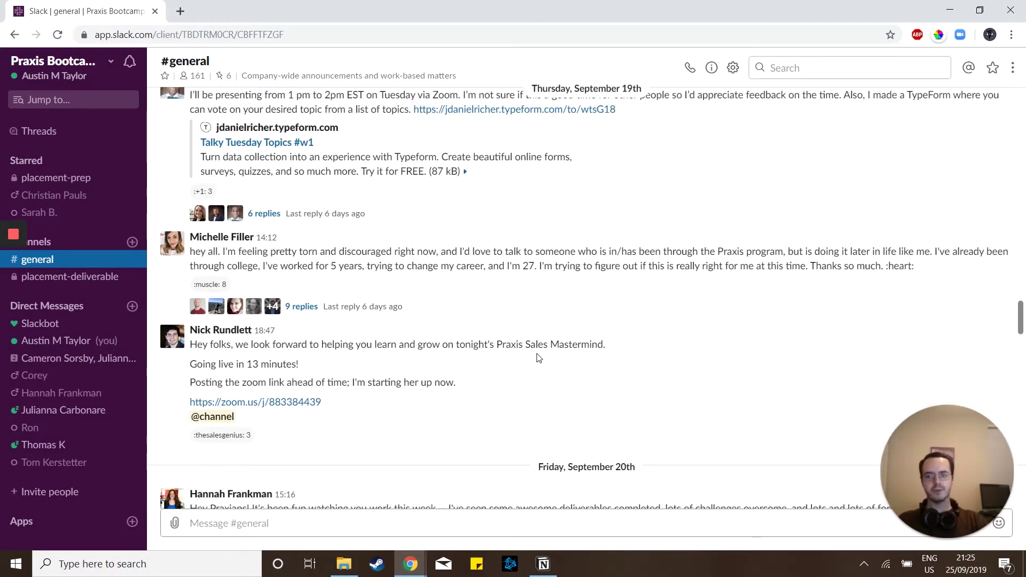
scroll(539, 358, "up", 1)
scroll(542, 354, "down", 3)
scroll(542, 355, "up", 4)
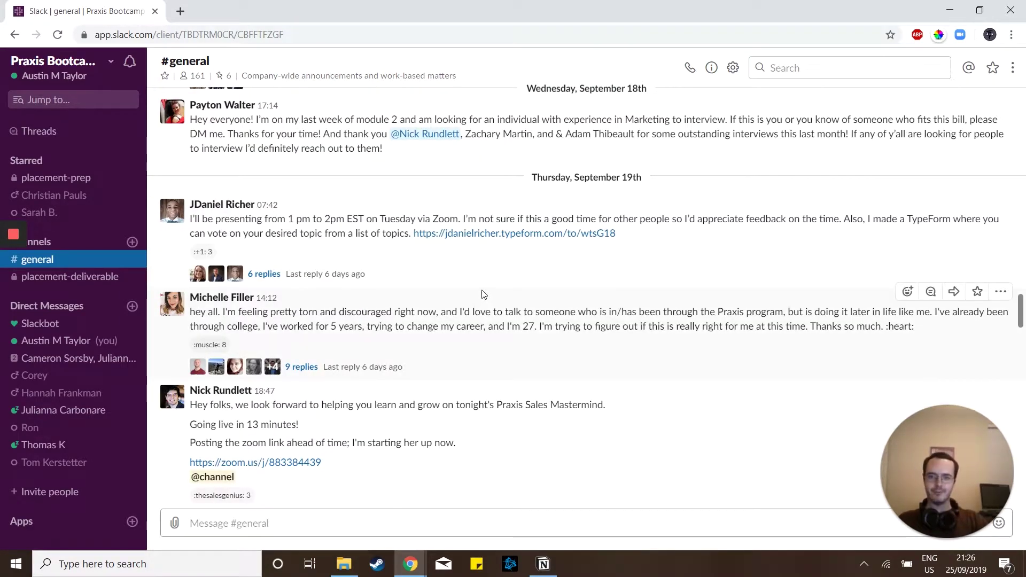
scroll(486, 293, "down", 12)
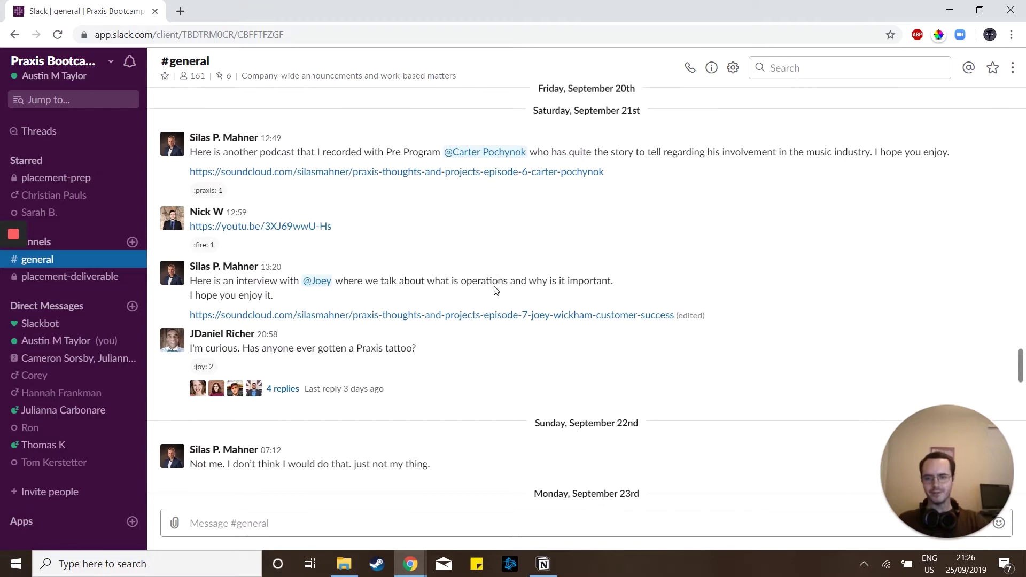
- Examine the general channel's messages from September 23rd through today, checking the plain-text emoji reactions, bare links and the attached PDF
scroll(496, 290, "down", 10)
scroll(352, 284, "up", 4)
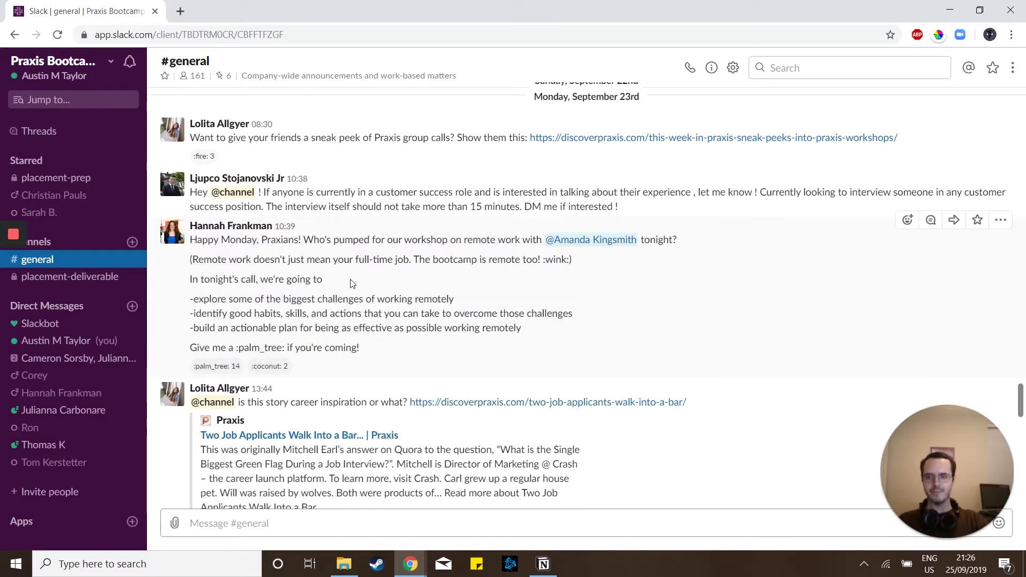
scroll(353, 283, "down", 5)
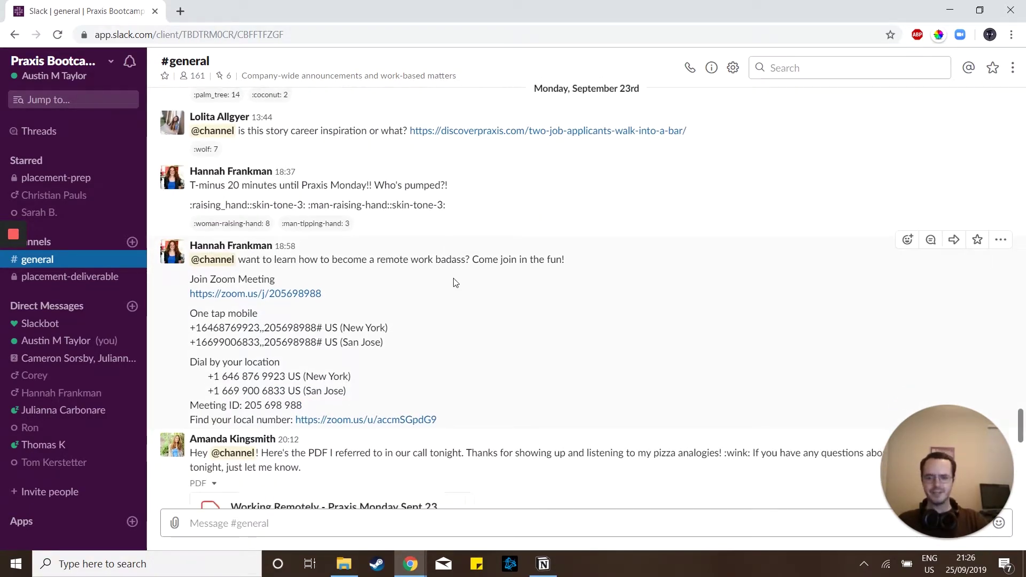
scroll(455, 282, "down", 6)
scroll(543, 336, "up", 2)
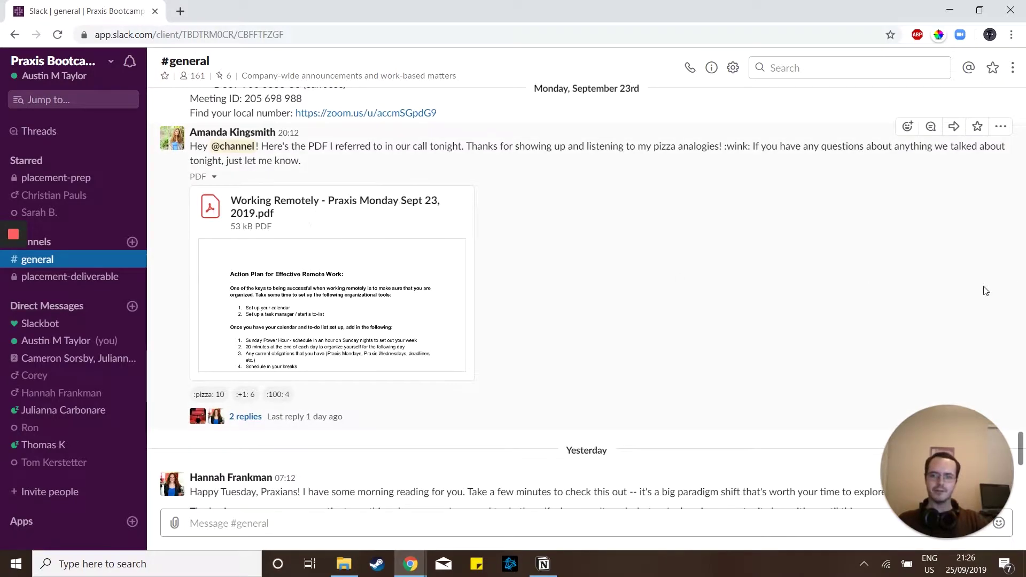
scroll(673, 289, "down", 5)
scroll(644, 294, "up", 3)
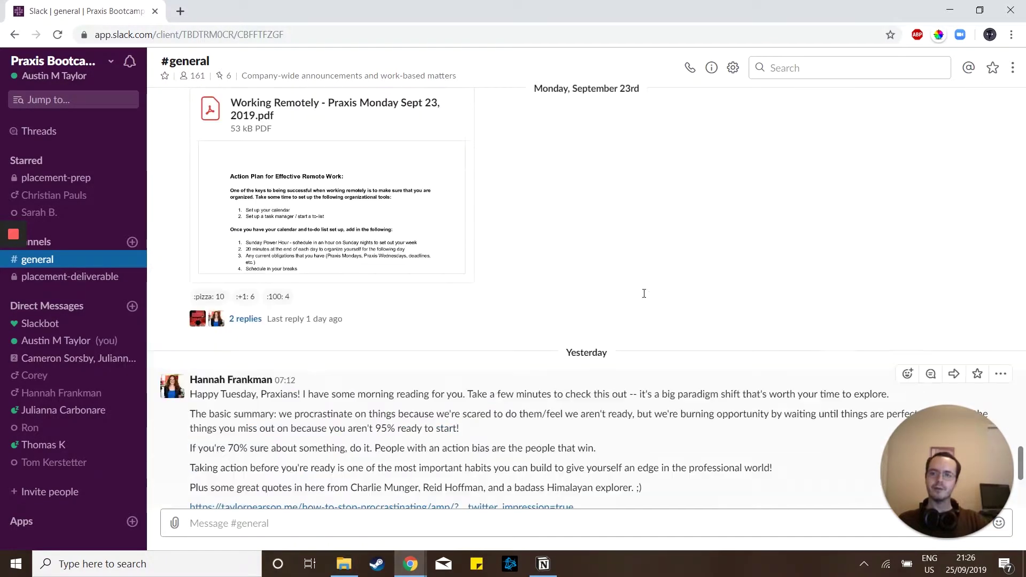
scroll(643, 293, "down", 7)
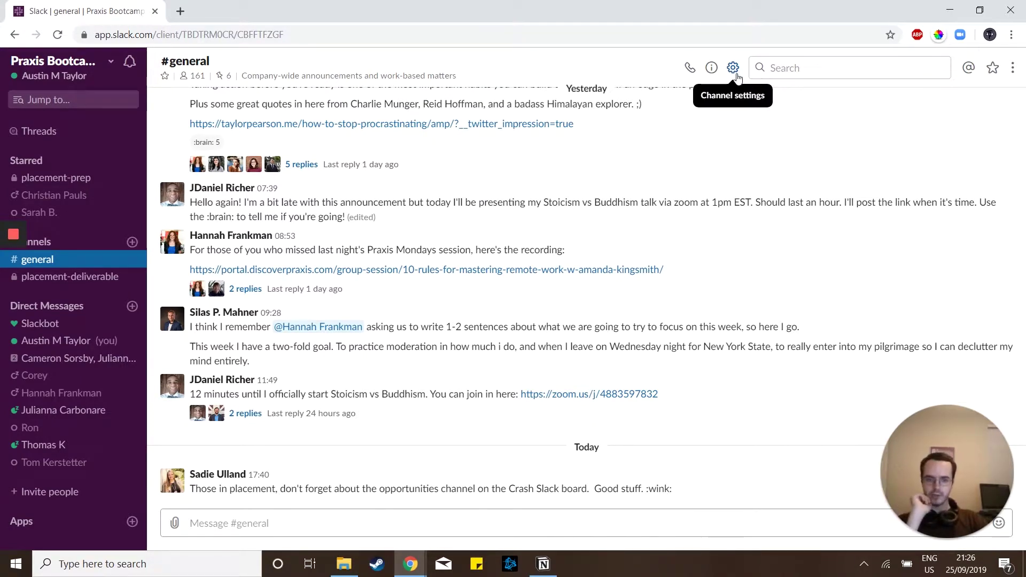
- Mute the general channel
scroll(708, 316, "up", 4)
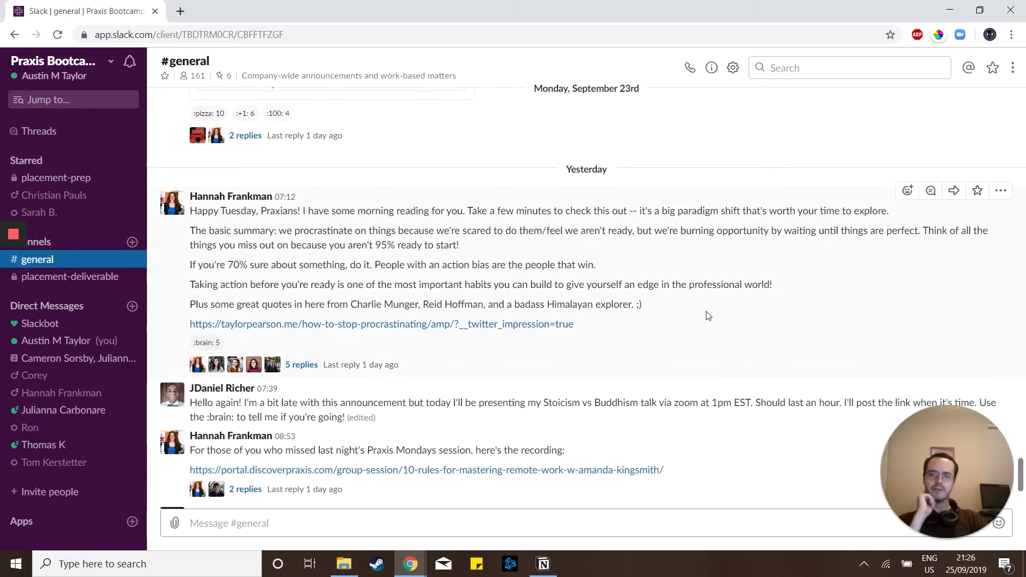
scroll(709, 316, "down", 4)
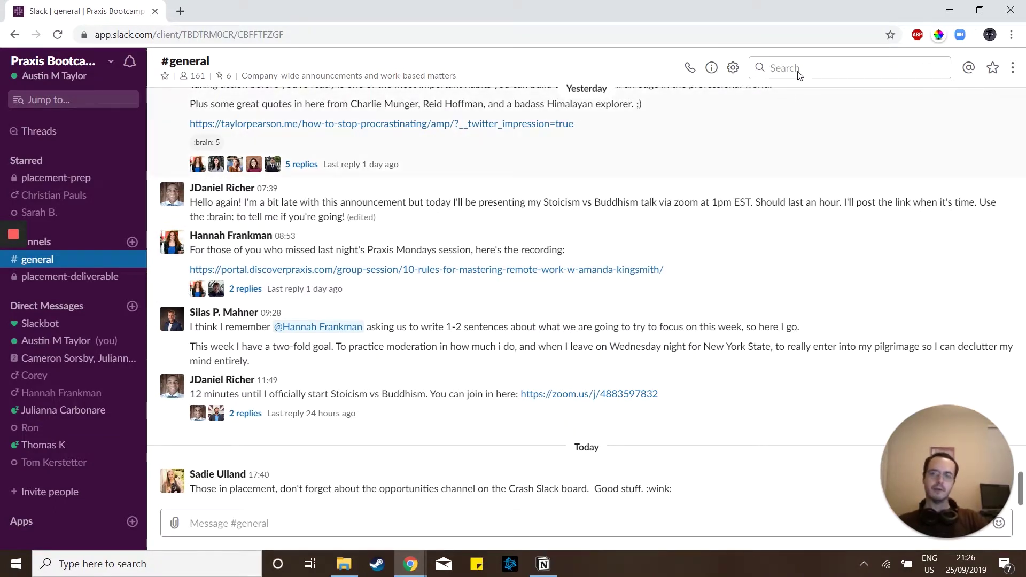
left_click(734, 69)
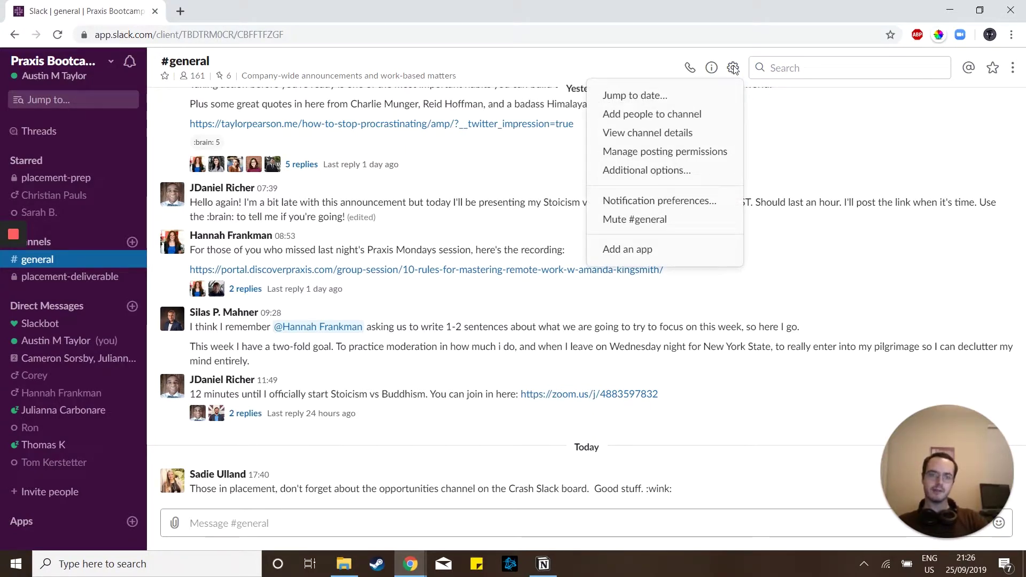
left_click(672, 224)
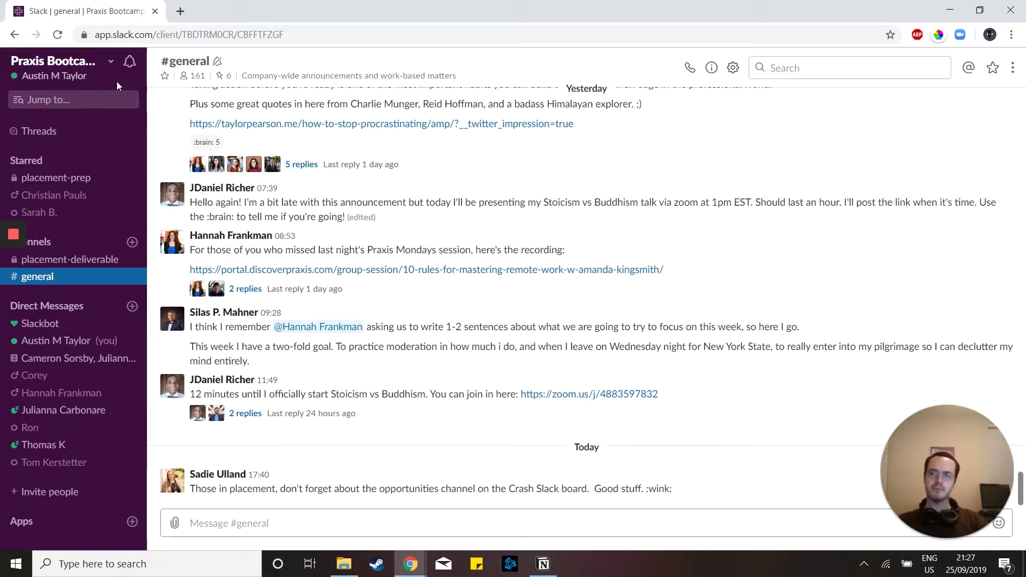
- Set the sidebar preferences to show only unreads and starred conversations, sorted by Priority, and close the preferences
left_click(98, 64)
left_click(56, 173)
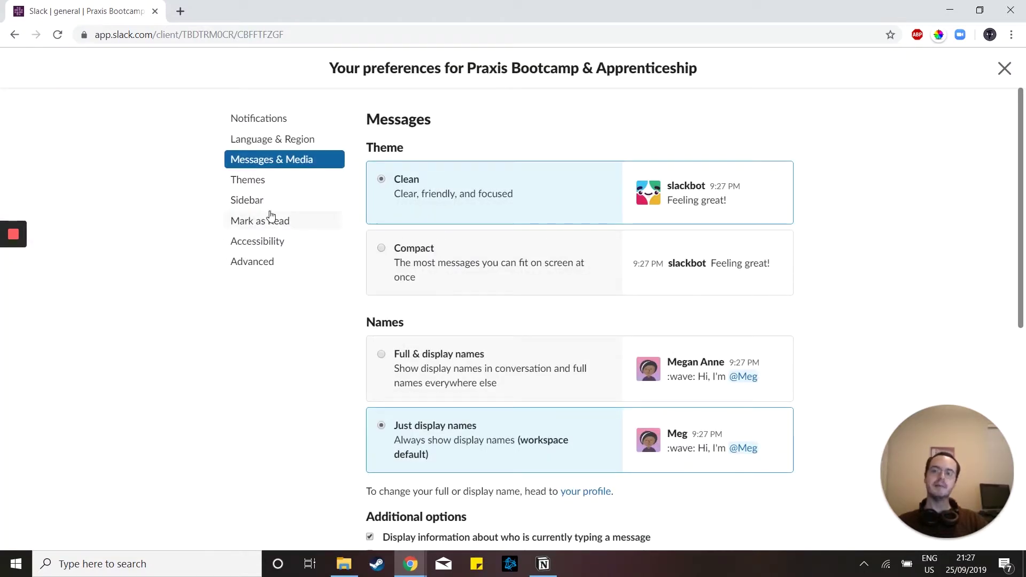
left_click(265, 207)
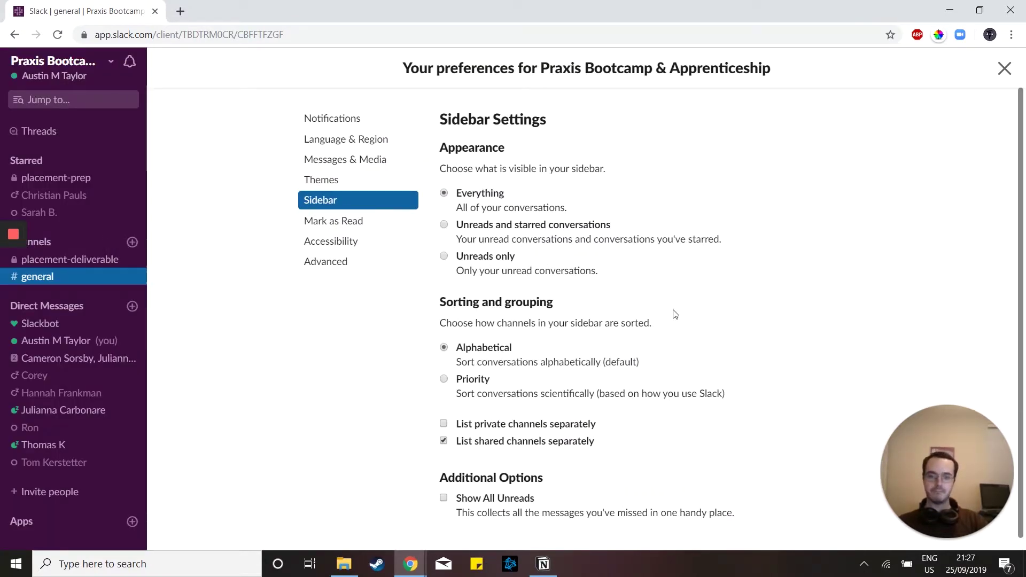
scroll(517, 336, "down", 1)
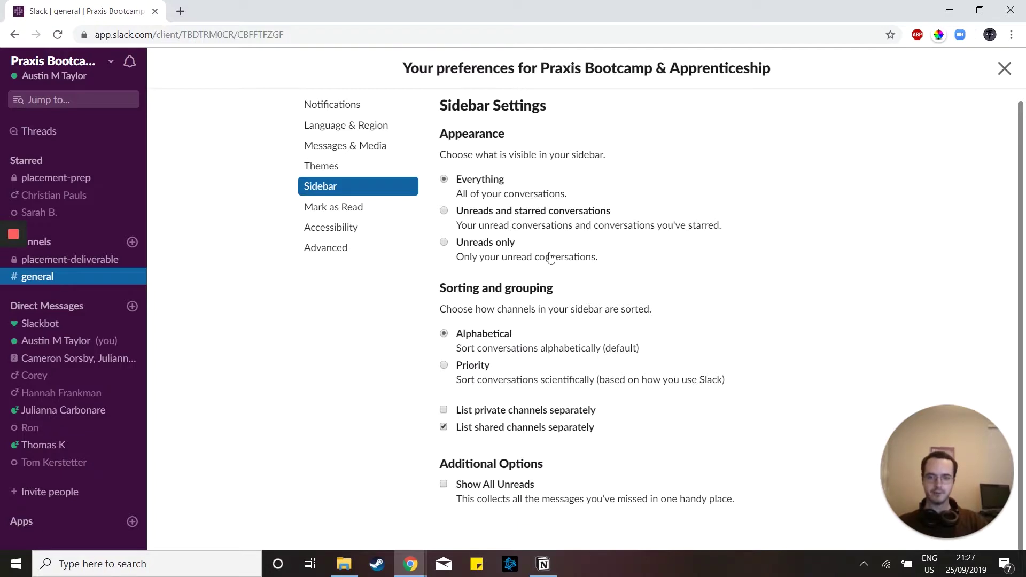
left_click(498, 216)
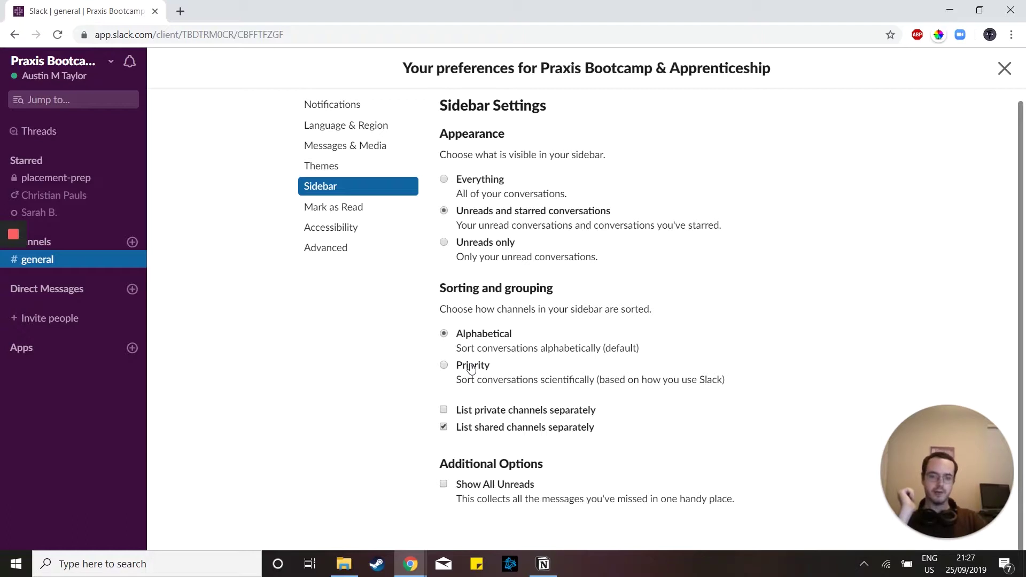
left_click(470, 367)
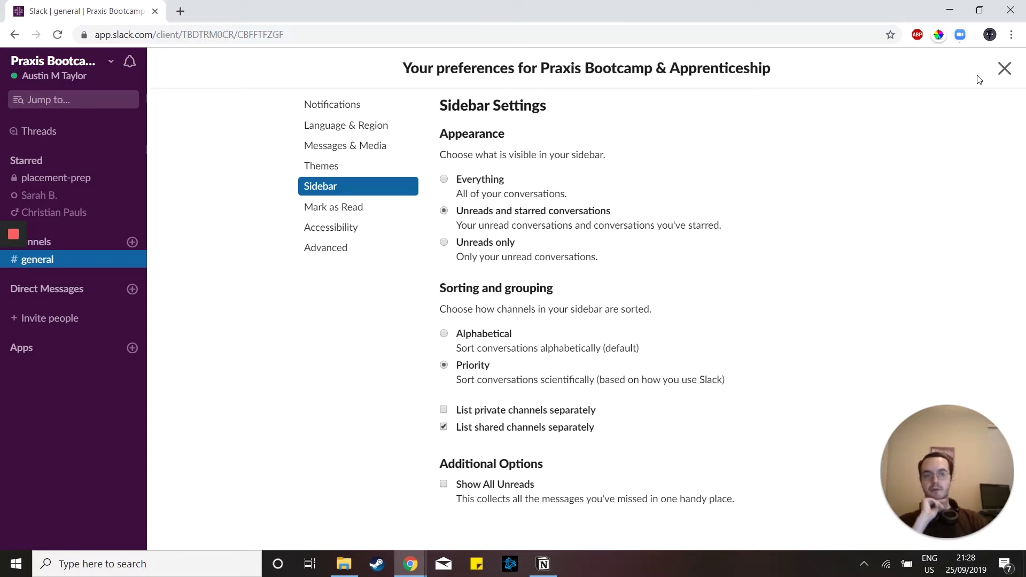
left_click(1004, 69)
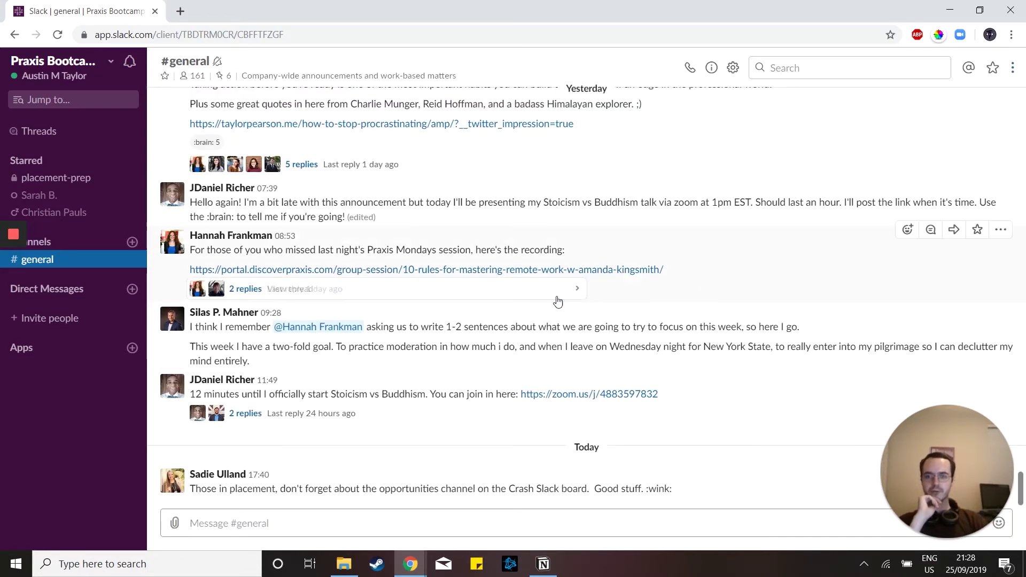